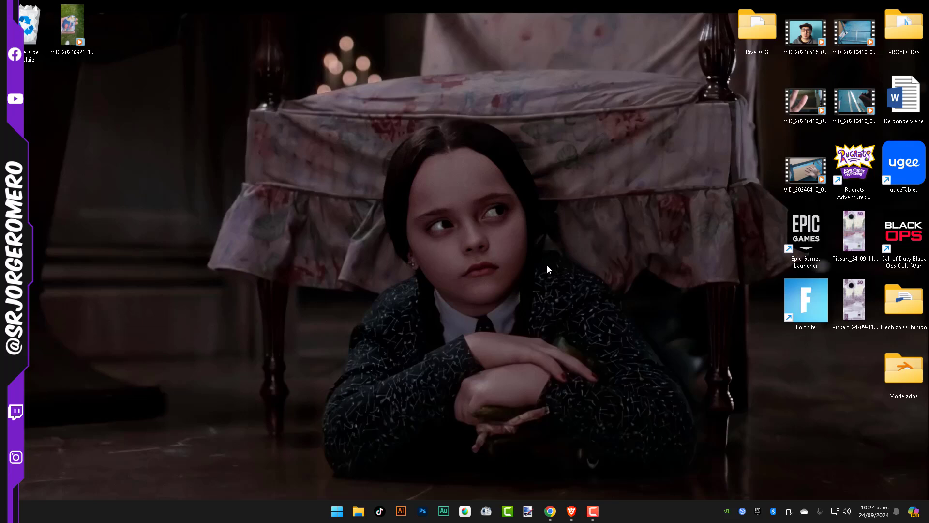
Open Pinokio, move its window to a clear spot and look over the list of installed apps
{"action": "left_click", "coordinate": [337, 511]}
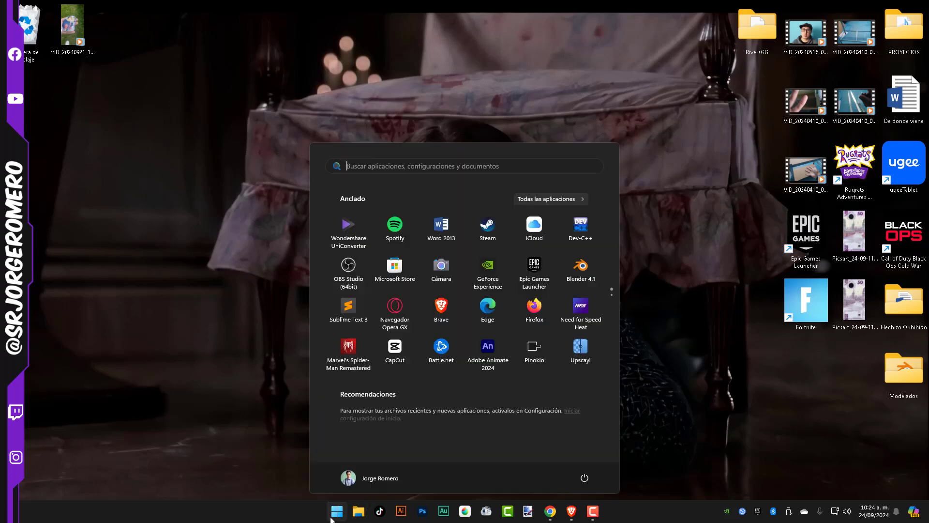
{"action": "left_click", "coordinate": [536, 359]}
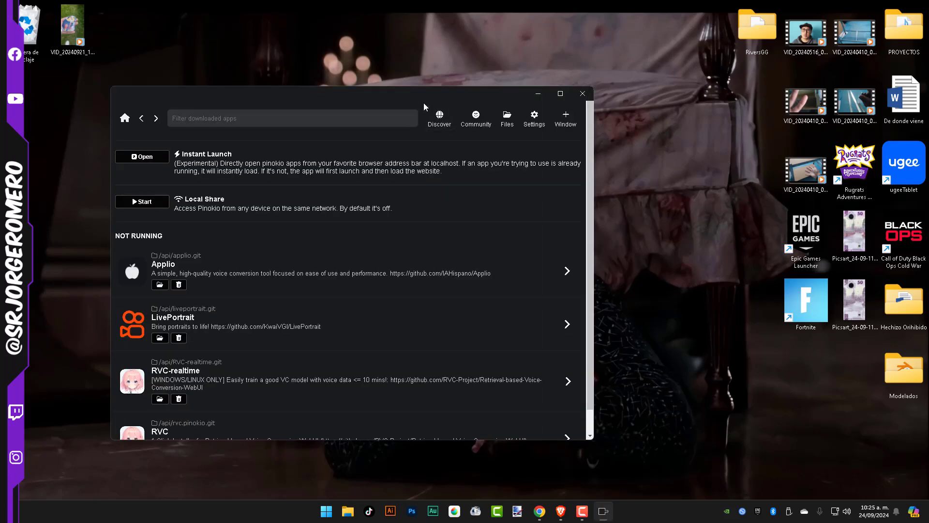
{"action": "left_click_drag", "start_coordinate": [423, 103], "coordinate": [520, 92]}
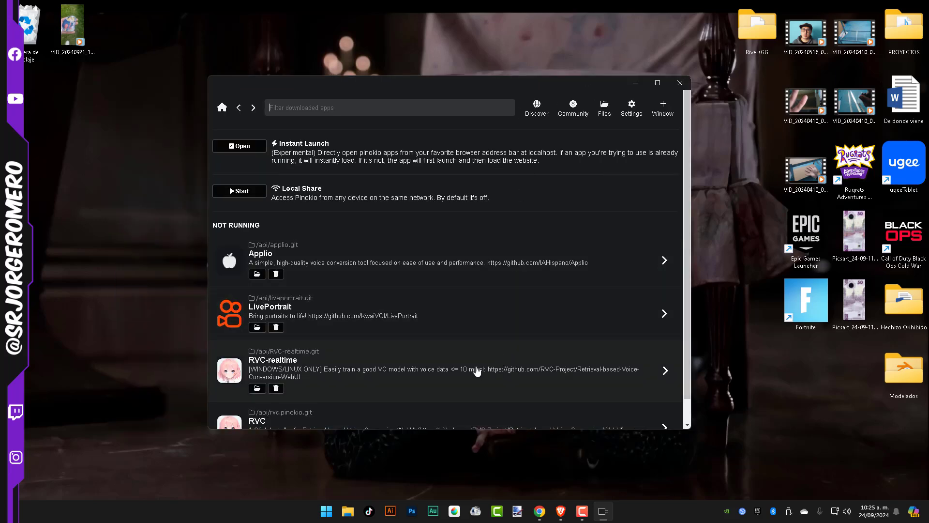
{"action": "scroll", "coordinate": [460, 264], "scroll_direction": "down", "scroll_amount": 1}
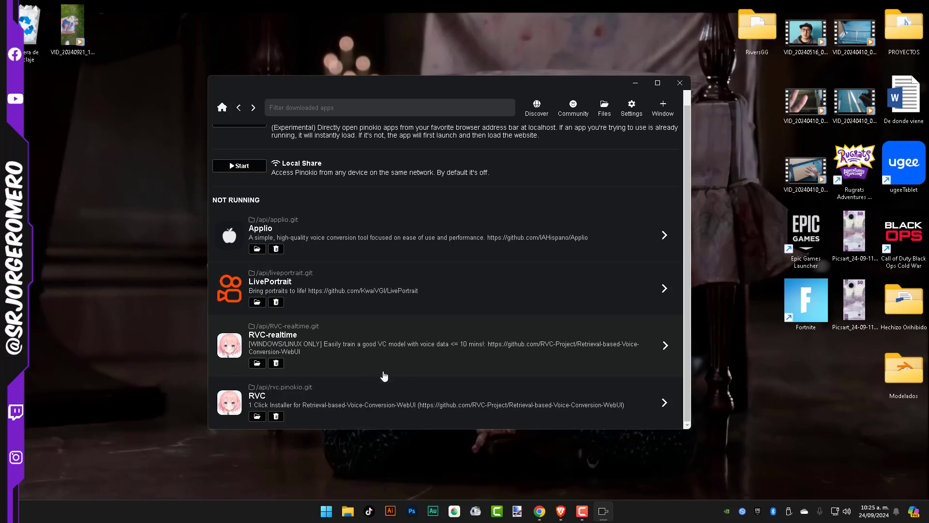
{"action": "scroll", "coordinate": [339, 325], "scroll_direction": "up", "scroll_amount": 1}
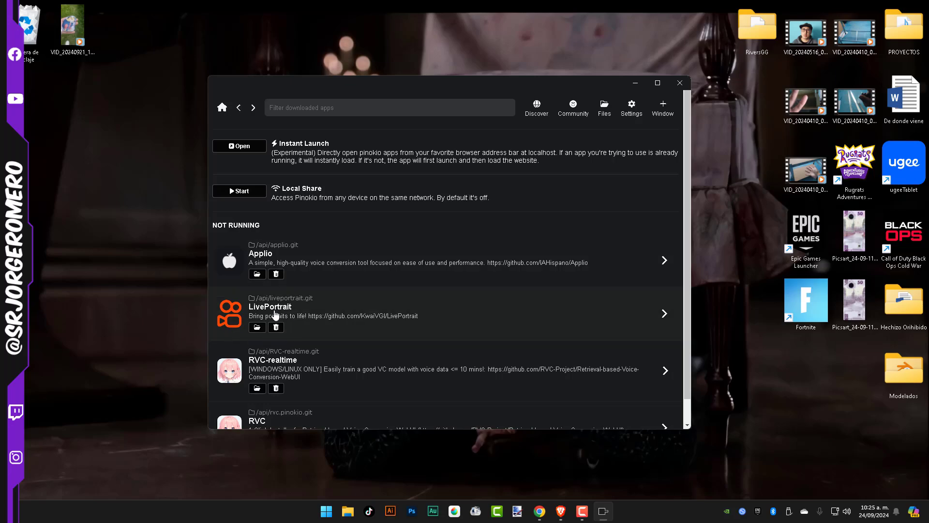
{"action": "scroll", "coordinate": [342, 331], "scroll_direction": "down", "scroll_amount": 1}
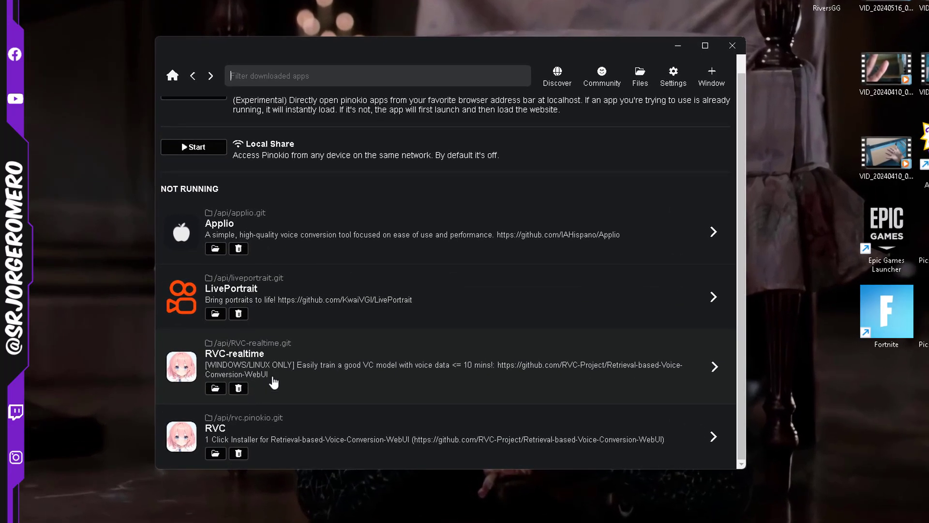
{"action": "scroll", "coordinate": [338, 293], "scroll_direction": "up", "scroll_amount": 1}
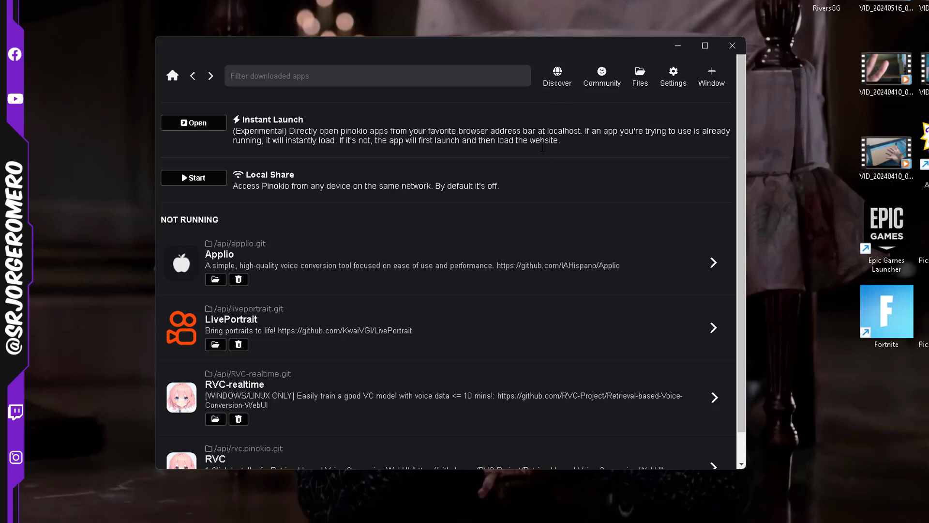
Open Pinokio's Discover page and browse the scripts from verified publishers
{"action": "left_click", "coordinate": [558, 73]}
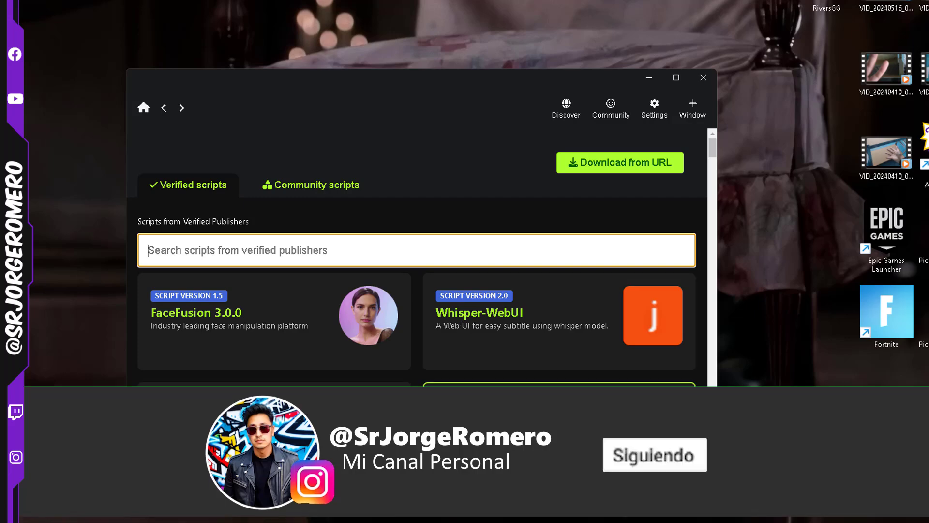
{"action": "scroll", "coordinate": [556, 378], "scroll_direction": "down", "scroll_amount": 4}
{"action": "scroll", "coordinate": [555, 377], "scroll_direction": "up", "scroll_amount": 4}
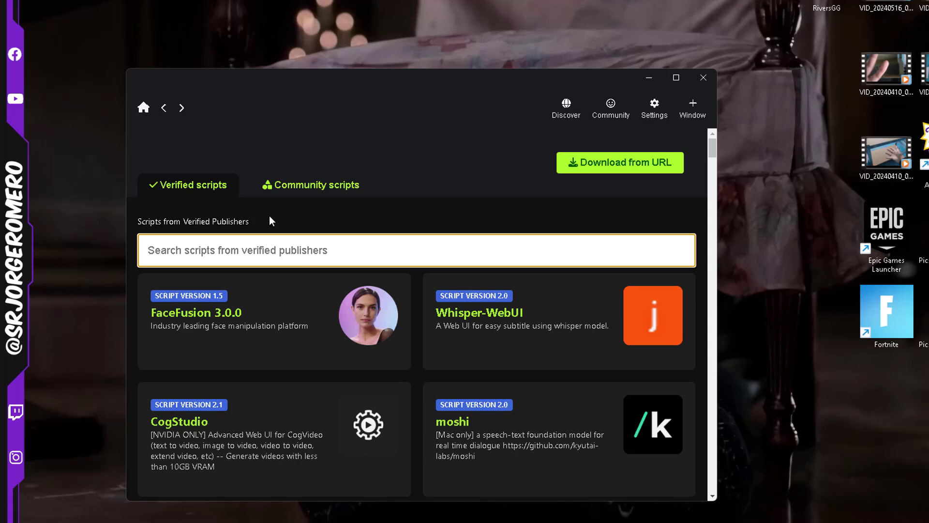
Examine the community scripts, including the installation advice and the Applio-Pinokio and RVC-realtime entries
{"action": "left_click", "coordinate": [315, 191]}
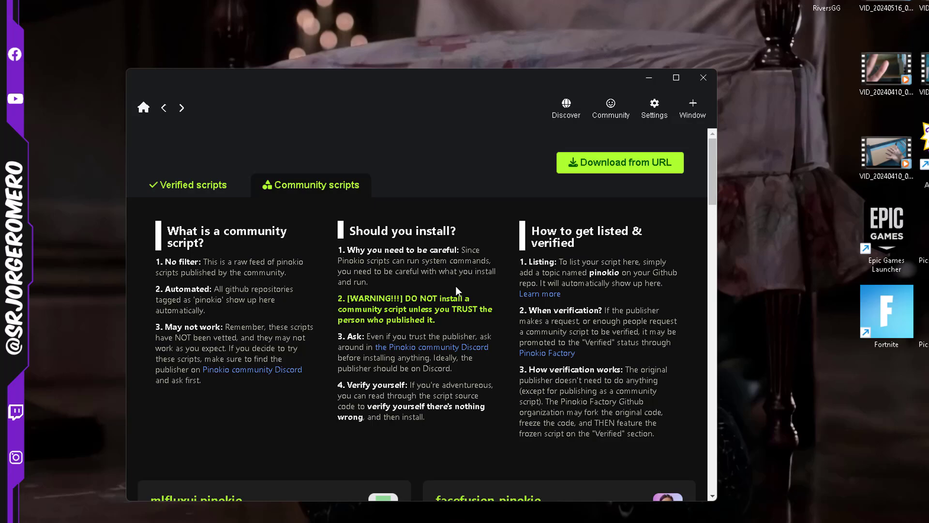
{"action": "scroll", "coordinate": [456, 286], "scroll_direction": "down", "scroll_amount": 5}
{"action": "scroll", "coordinate": [413, 278], "scroll_direction": "up", "scroll_amount": 5}
{"action": "scroll", "coordinate": [391, 321], "scroll_direction": "down", "scroll_amount": 2}
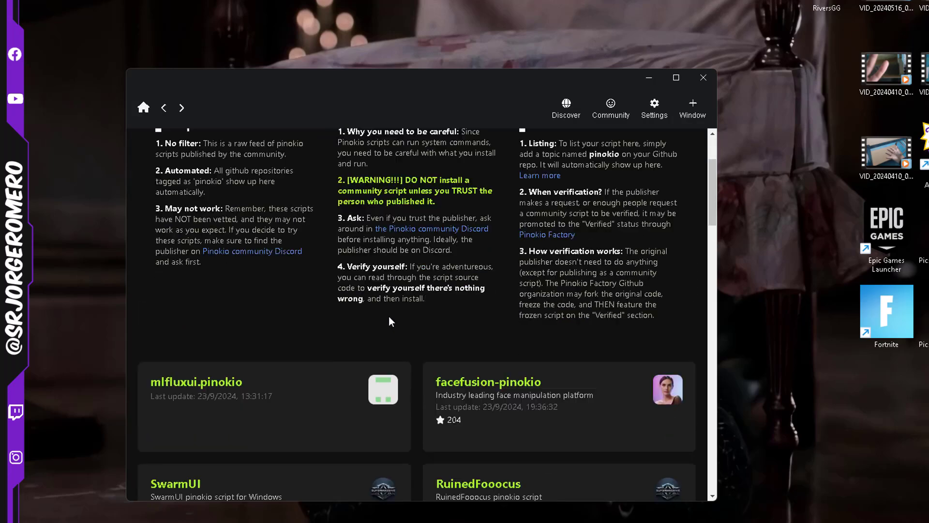
{"action": "scroll", "coordinate": [390, 322], "scroll_direction": "up", "scroll_amount": 1}
{"action": "scroll", "coordinate": [376, 339], "scroll_direction": "down", "scroll_amount": 10}
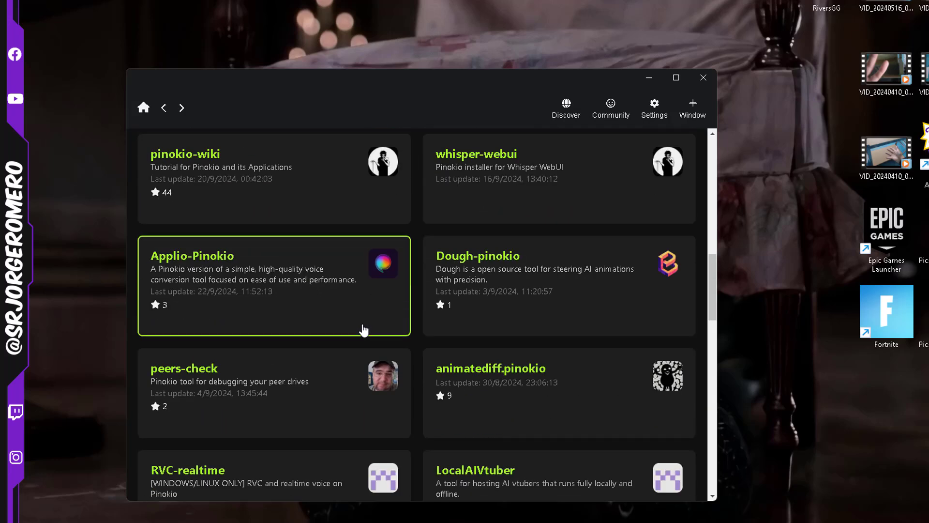
{"action": "scroll", "coordinate": [364, 330], "scroll_direction": "down", "scroll_amount": 2}
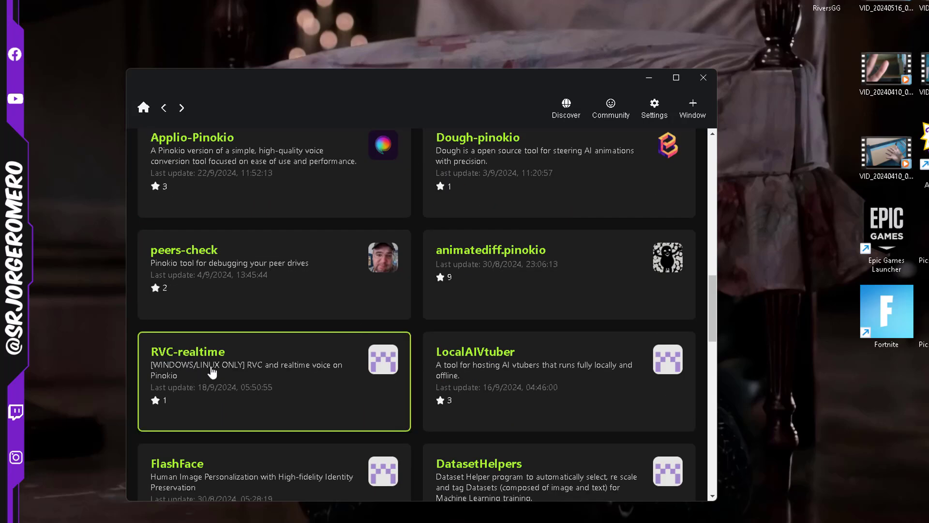
{"action": "scroll", "coordinate": [264, 372], "scroll_direction": "up", "scroll_amount": 11}
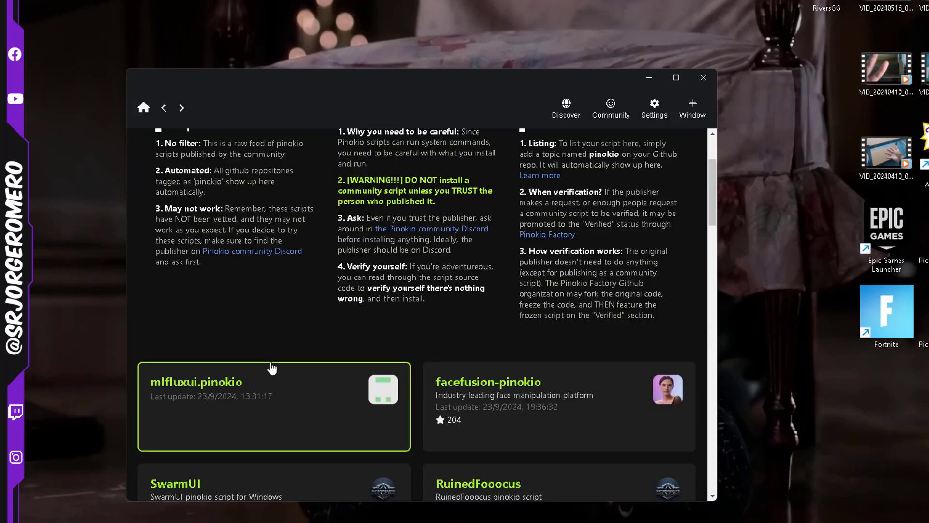
{"action": "scroll", "coordinate": [272, 369], "scroll_direction": "up", "scroll_amount": 3}
Search the verified scripts for "rvc", and open the RVC-realtime download page from the community scripts
{"action": "left_click", "coordinate": [190, 191]}
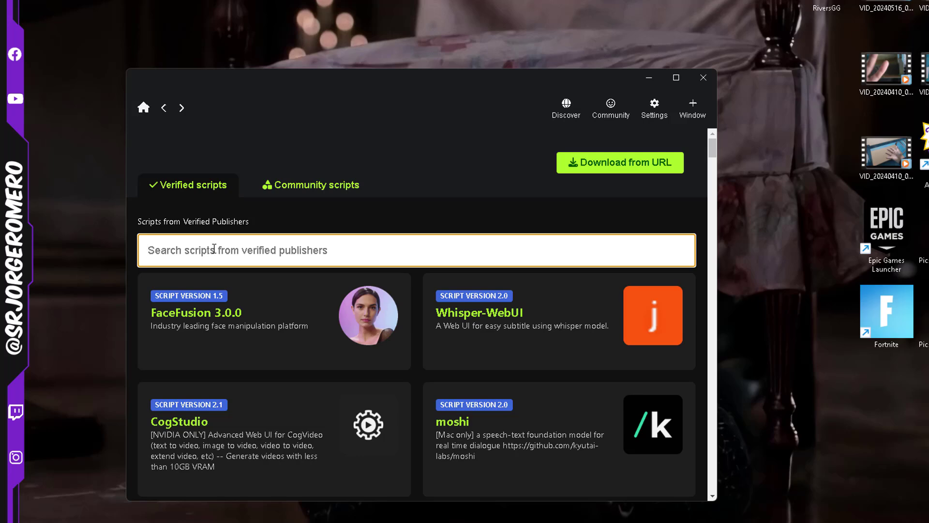
{"action": "type", "text": "rvc"}
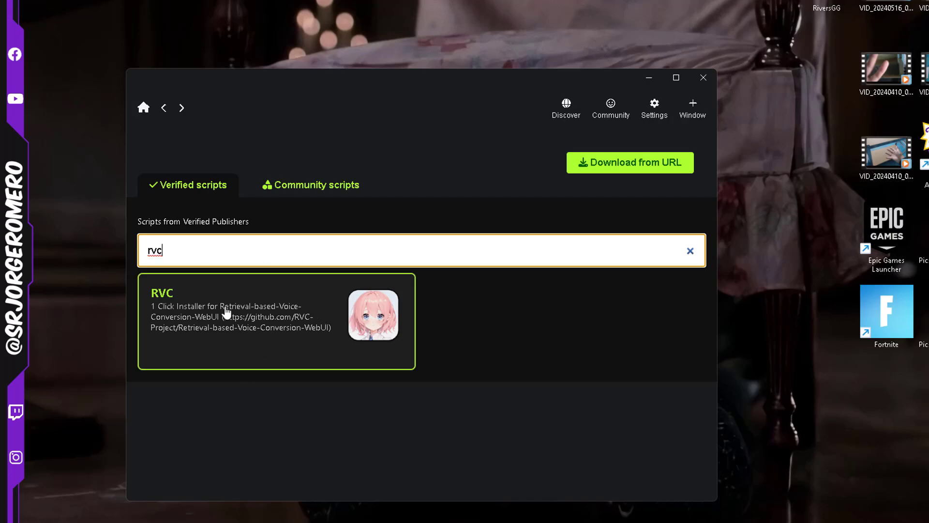
{"action": "left_click", "coordinate": [294, 190]}
{"action": "scroll", "coordinate": [358, 374], "scroll_direction": "down", "scroll_amount": 15}
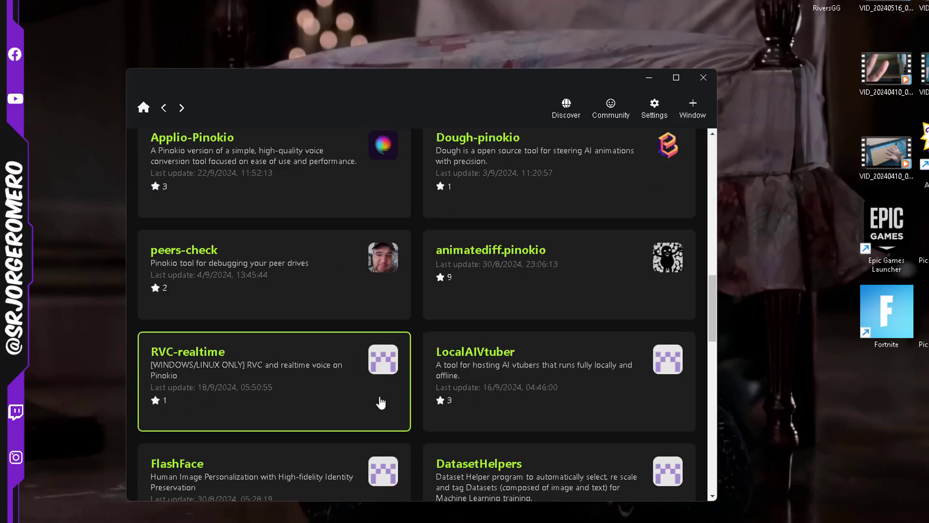
{"action": "left_click", "coordinate": [267, 370]}
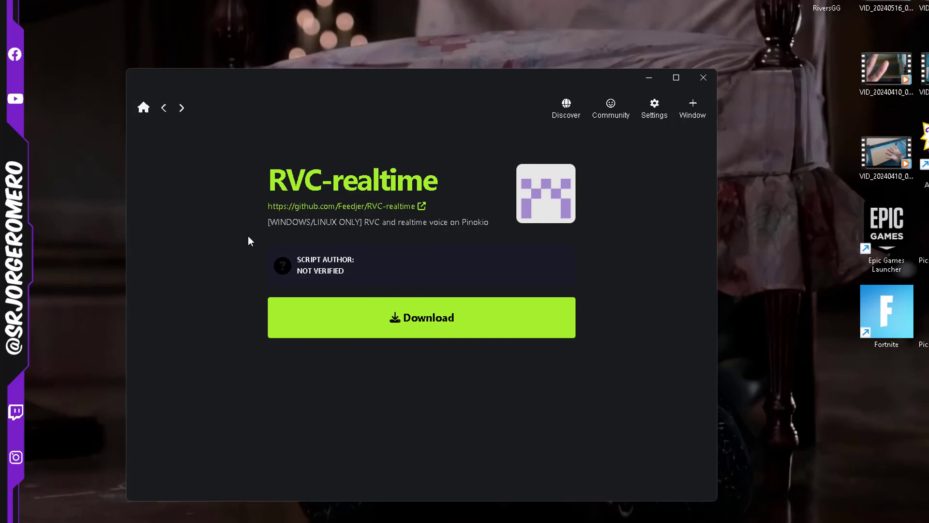
Return to the installed apps list and open RVC-realtime
{"action": "left_click", "coordinate": [145, 113]}
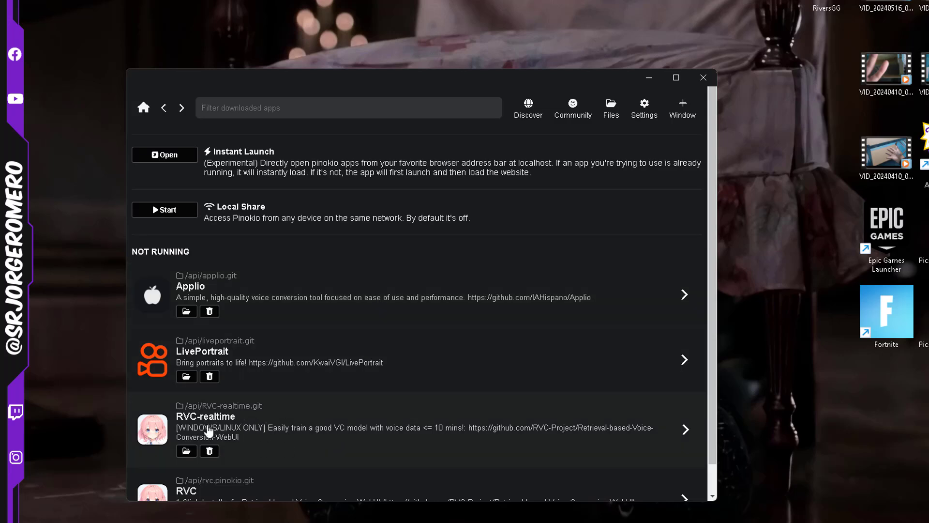
{"action": "scroll", "coordinate": [182, 424], "scroll_direction": "down", "scroll_amount": 1}
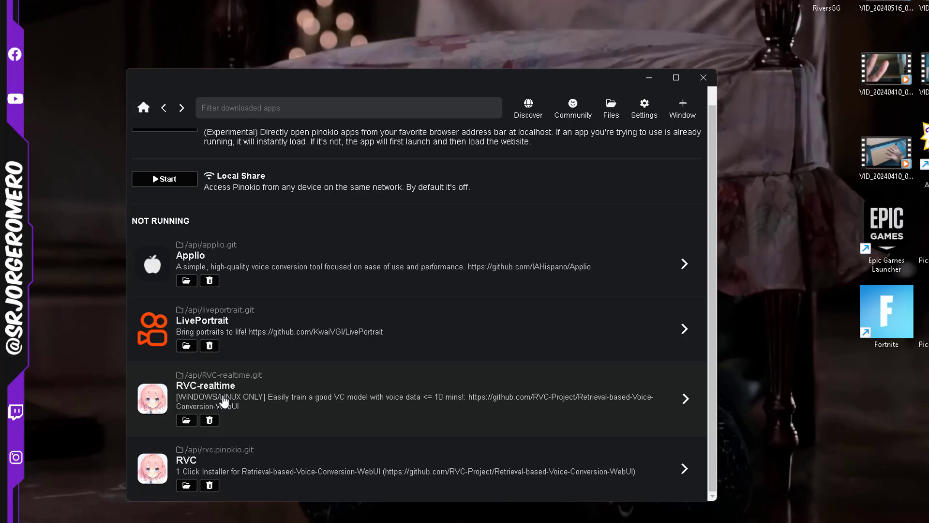
{"action": "left_click", "coordinate": [328, 364]}
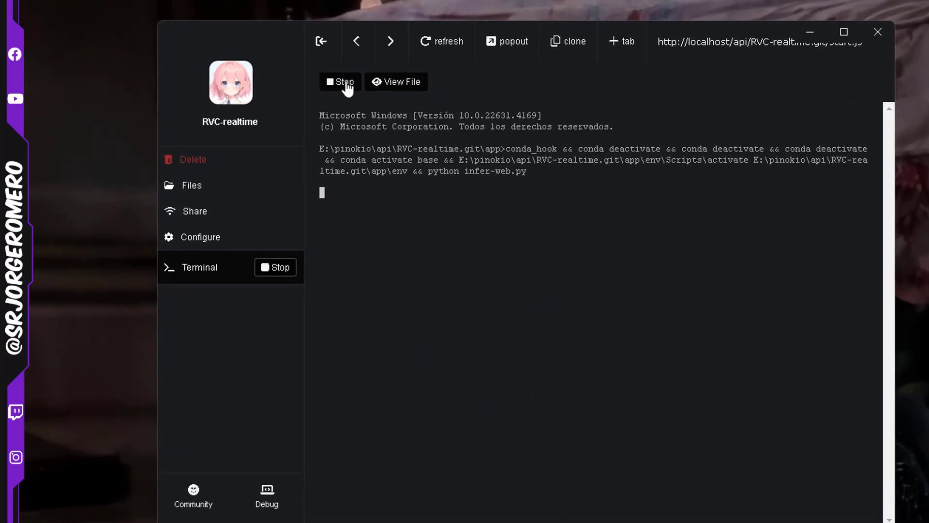
Stop the running RVC-realtime terminal session and launch the app's realtime mode instead
{"action": "left_click", "coordinate": [270, 274]}
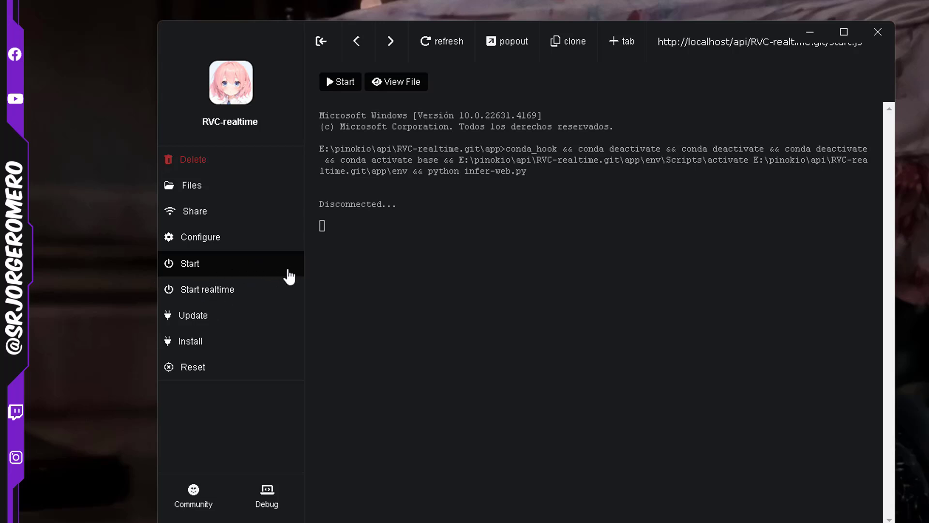
{"action": "left_click", "coordinate": [220, 300]}
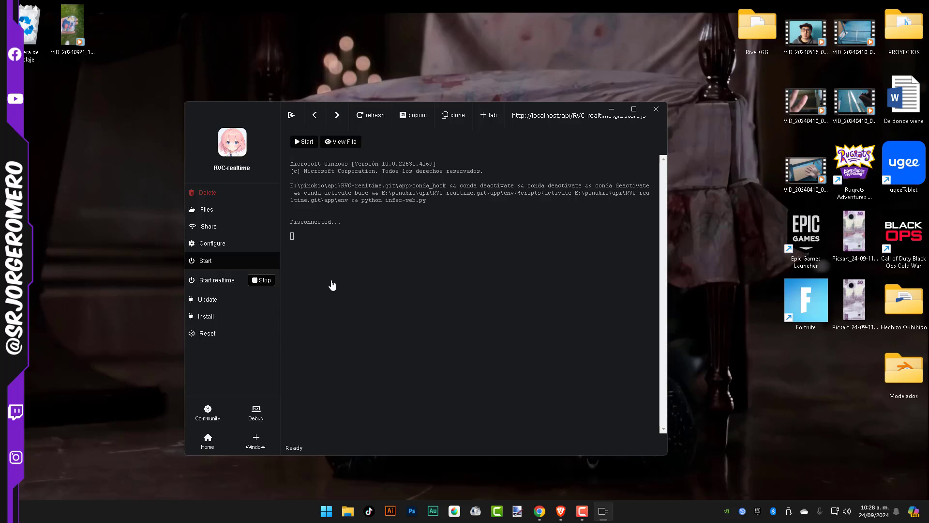
{"action": "left_click", "coordinate": [221, 282]}
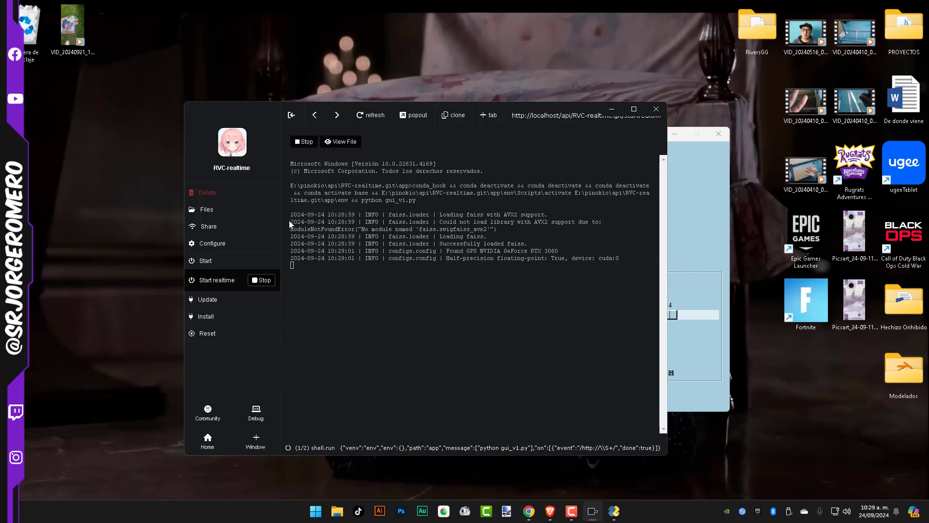
Move the RiversGG folder to an empty area of the desktop and open it
{"action": "left_click_drag", "start_coordinate": [751, 42], "coordinate": [68, 233]}
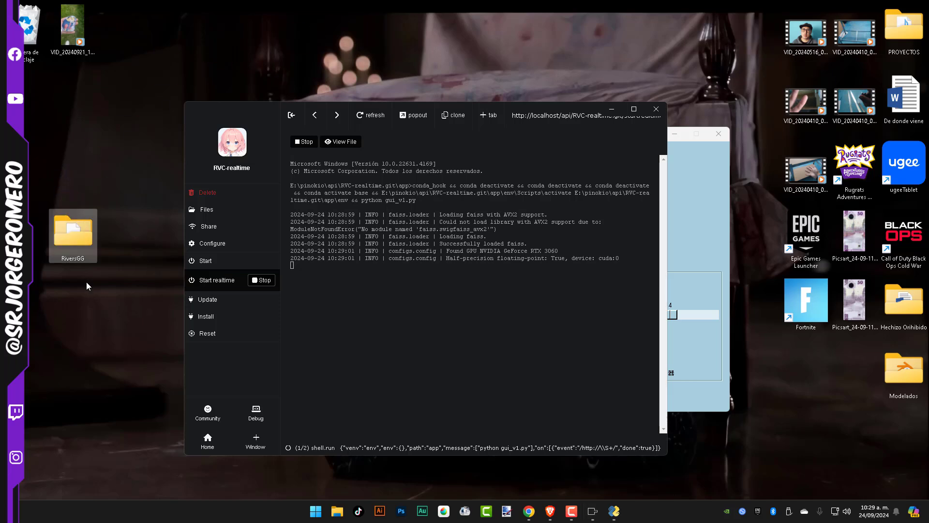
{"action": "double_click", "coordinate": [73, 232]}
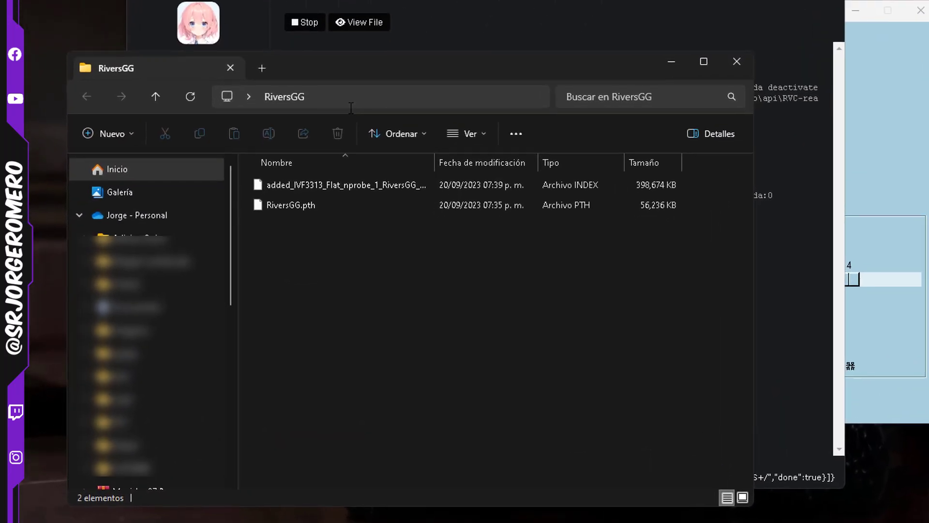
{"action": "left_click_drag", "start_coordinate": [320, 239], "coordinate": [306, 187]}
{"action": "left_click", "coordinate": [331, 315]}
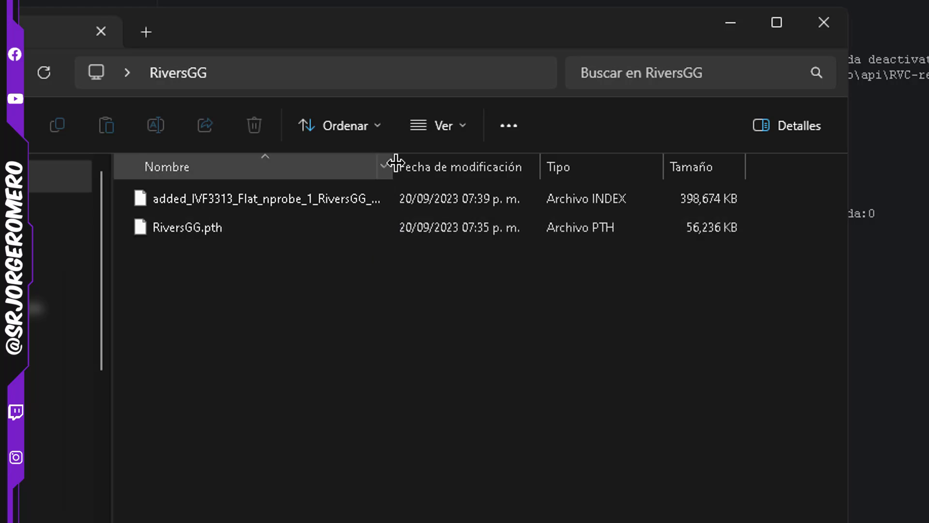
Widen the Name column to read the full .index and .pth model file names, and close the RiversGG folder
{"action": "left_click_drag", "start_coordinate": [393, 164], "coordinate": [492, 166]}
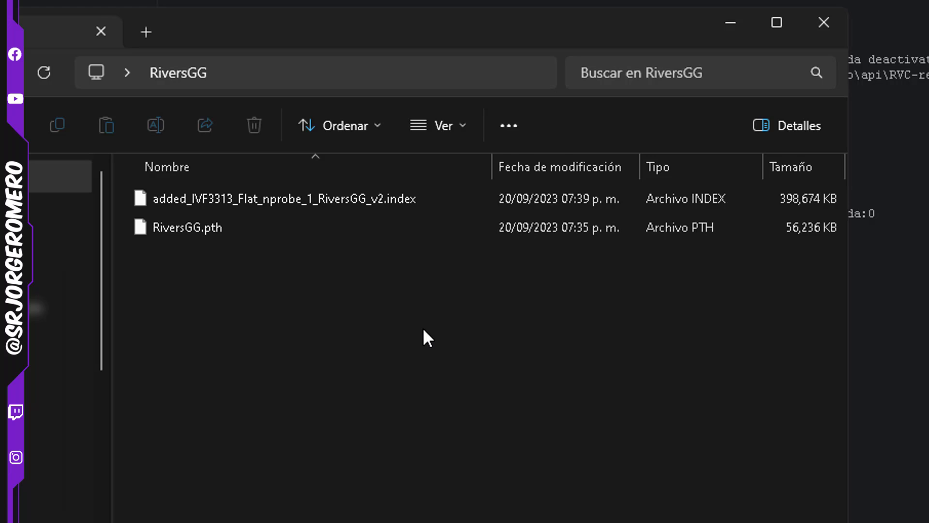
{"action": "key", "text": "ctrl+a"}
{"action": "left_click", "coordinate": [406, 199]}
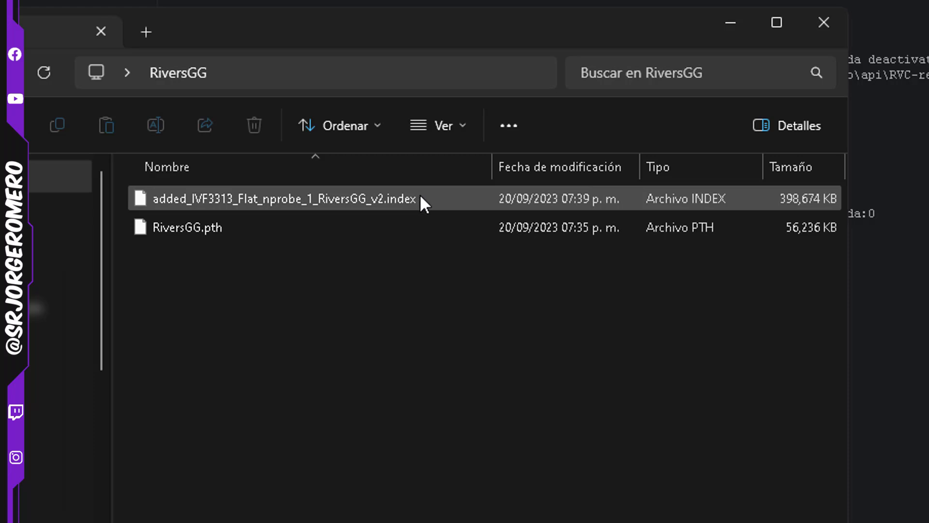
{"action": "left_click", "coordinate": [416, 225]}
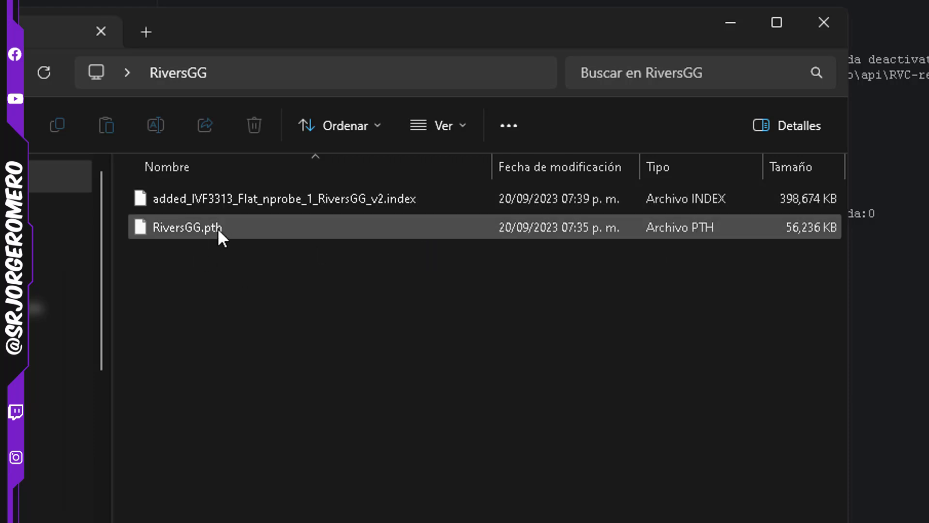
{"action": "left_click_drag", "start_coordinate": [257, 244], "coordinate": [196, 204]}
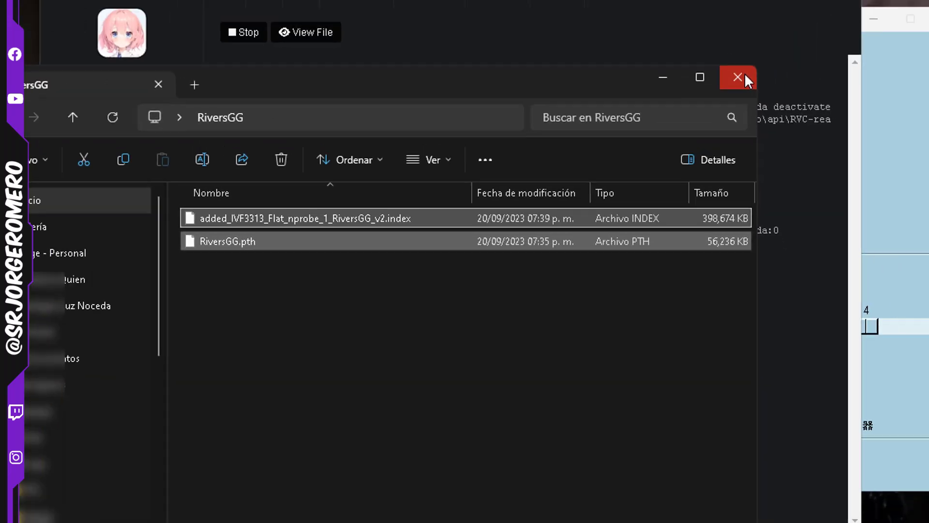
{"action": "left_click", "coordinate": [824, 22]}
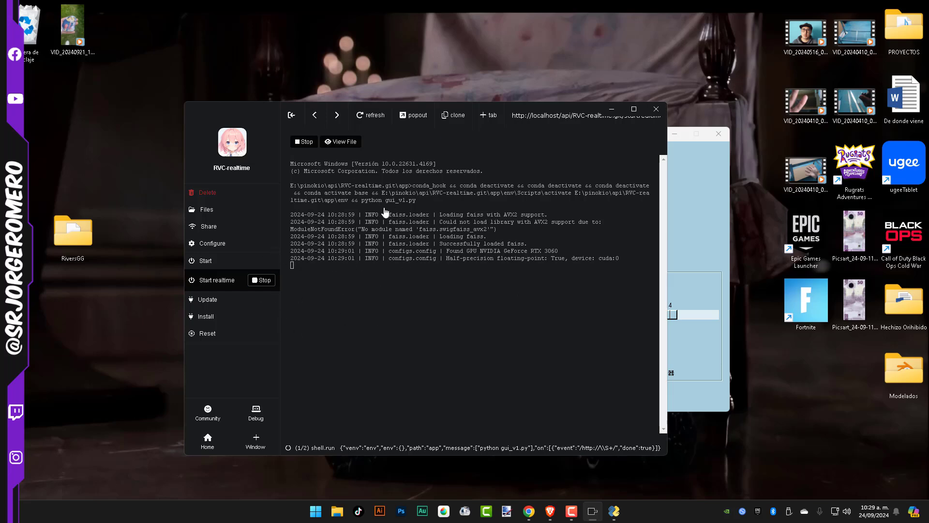
Switch to the RVC GUI and load RiversGG.pth from the RiversGG folder on the desktop as the .pth model
{"action": "left_click", "coordinate": [719, 212]}
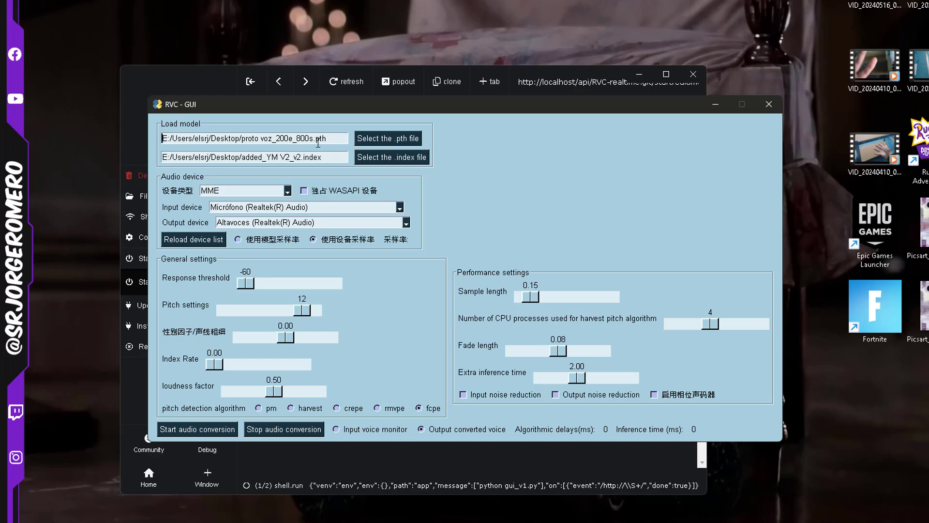
{"action": "left_click", "coordinate": [388, 139]}
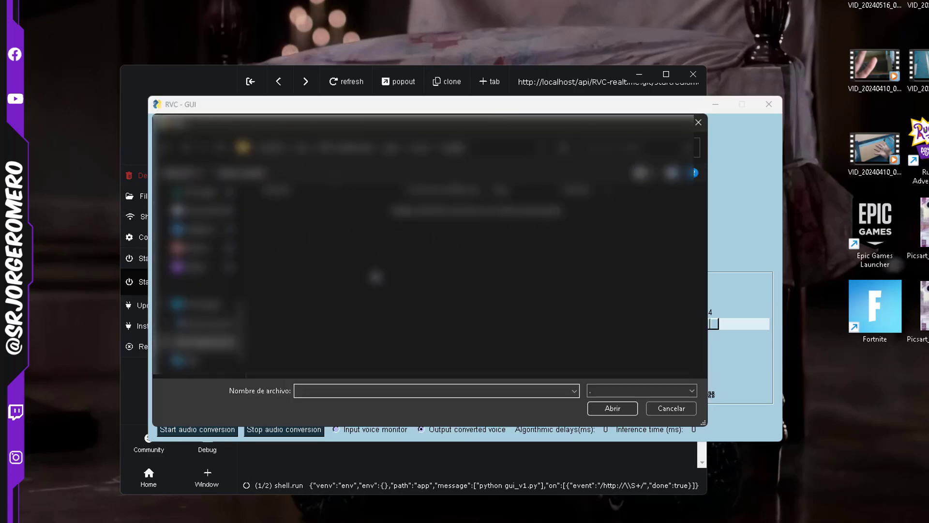
{"action": "scroll", "coordinate": [218, 274], "scroll_direction": "up", "scroll_amount": 7}
{"action": "scroll", "coordinate": [202, 260], "scroll_direction": "down", "scroll_amount": 5}
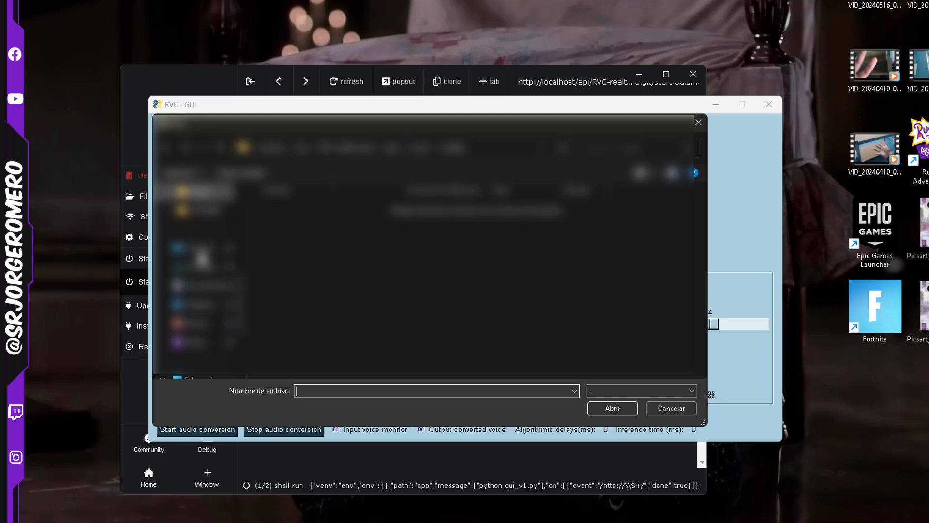
{"action": "left_click", "coordinate": [202, 257]}
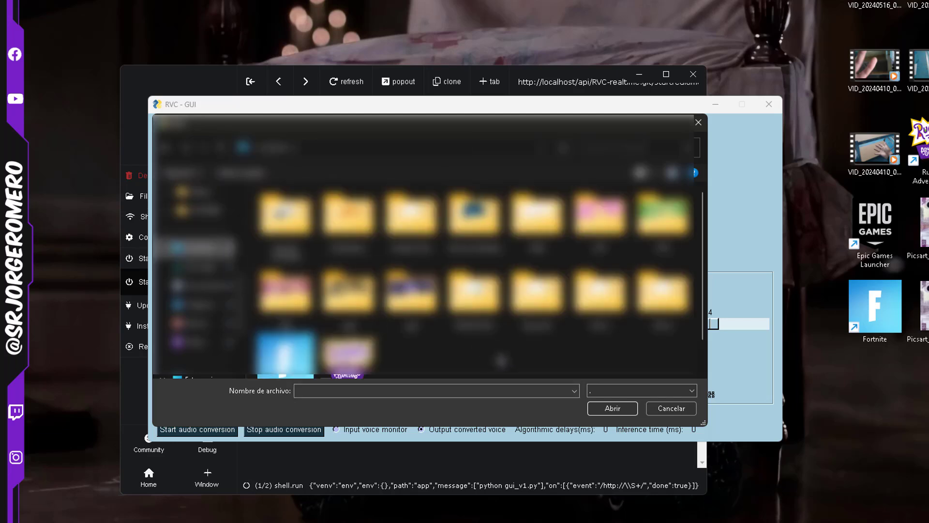
{"action": "double_click", "coordinate": [537, 293]}
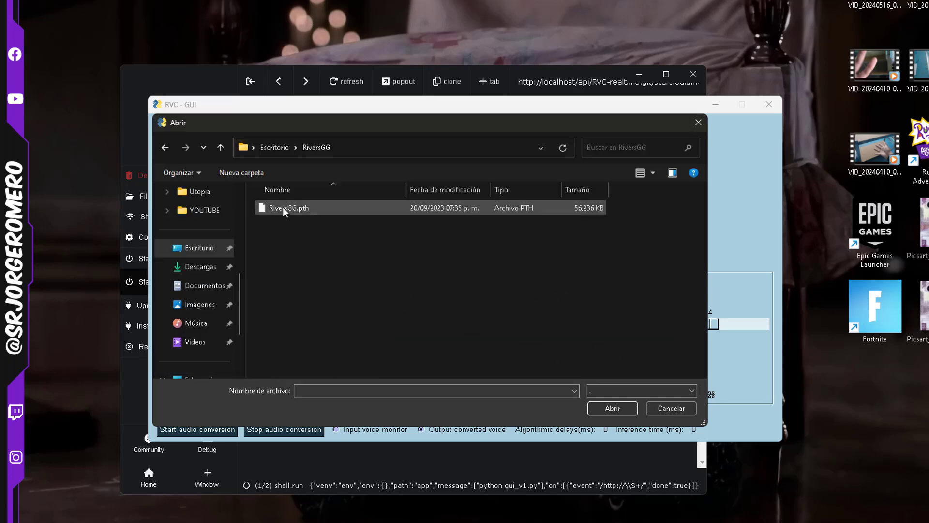
{"action": "double_click", "coordinate": [305, 213]}
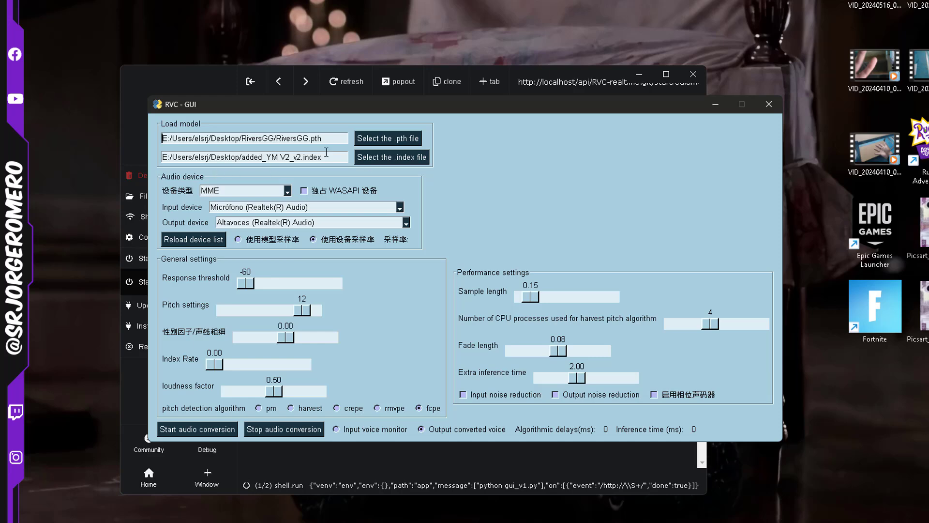
Load the added_IVF3313_Flat_nprobe_1_RiversGG .index file from the RiversGG folder on the desktop
{"action": "left_click", "coordinate": [370, 156]}
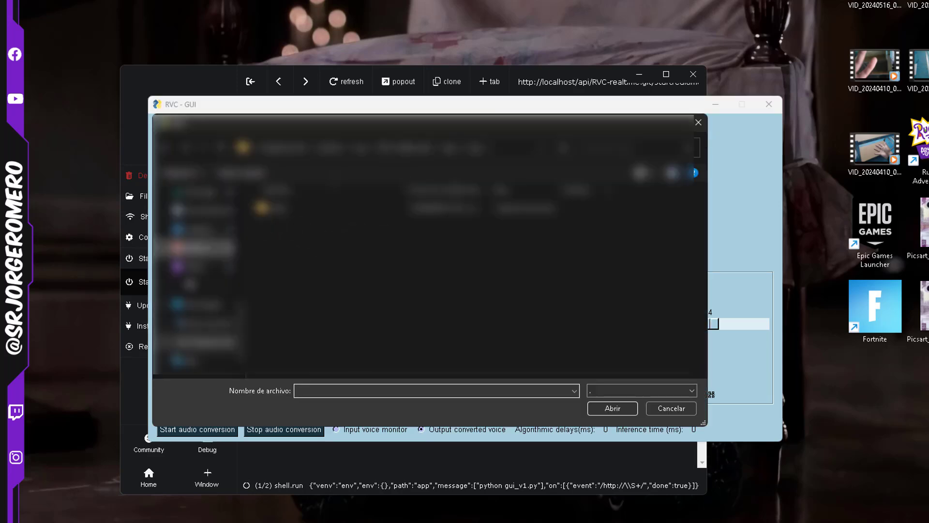
{"action": "scroll", "coordinate": [201, 291], "scroll_direction": "down", "scroll_amount": 1}
{"action": "left_click", "coordinate": [197, 291]}
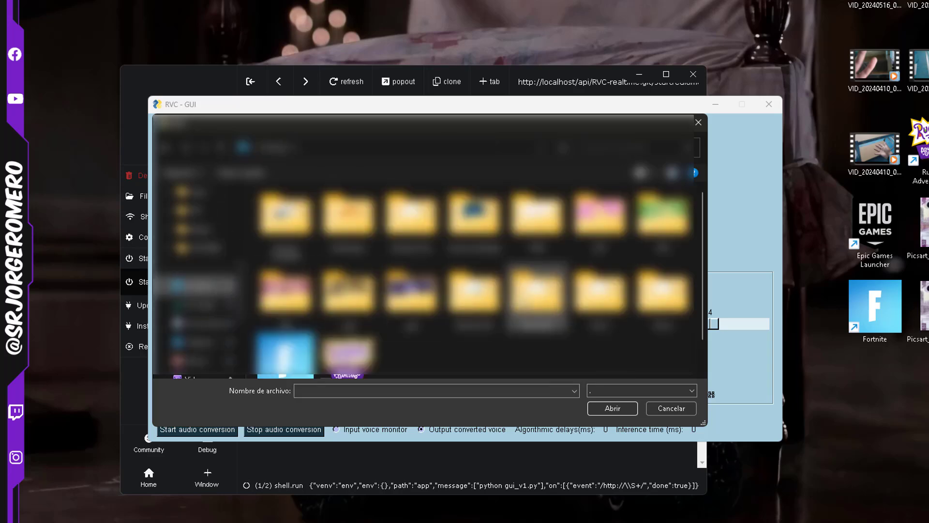
{"action": "double_click", "coordinate": [537, 290]}
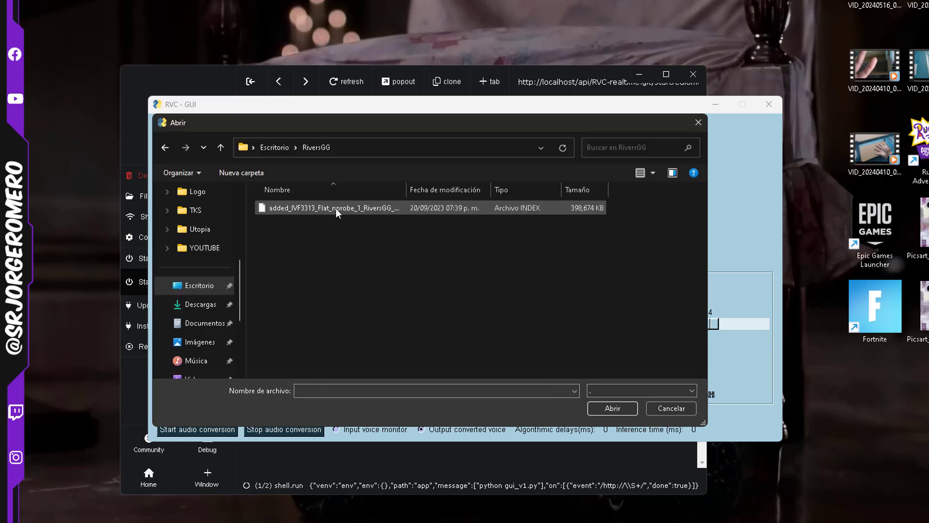
{"action": "double_click", "coordinate": [338, 207]}
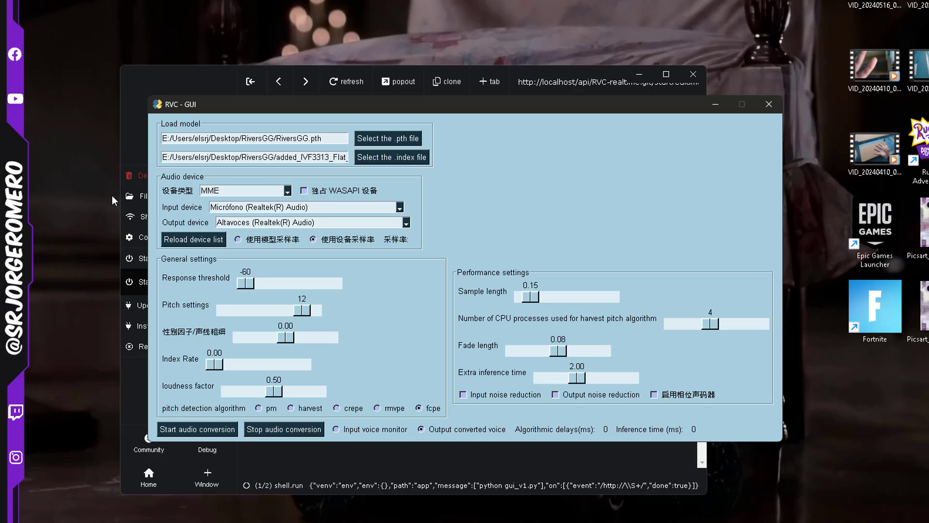
Set the audio device type to MME, with Micrófono (Realtek(R) Audio) as input and Altavoces (Realtek(R) Audio) as output
{"action": "left_click", "coordinate": [215, 192]}
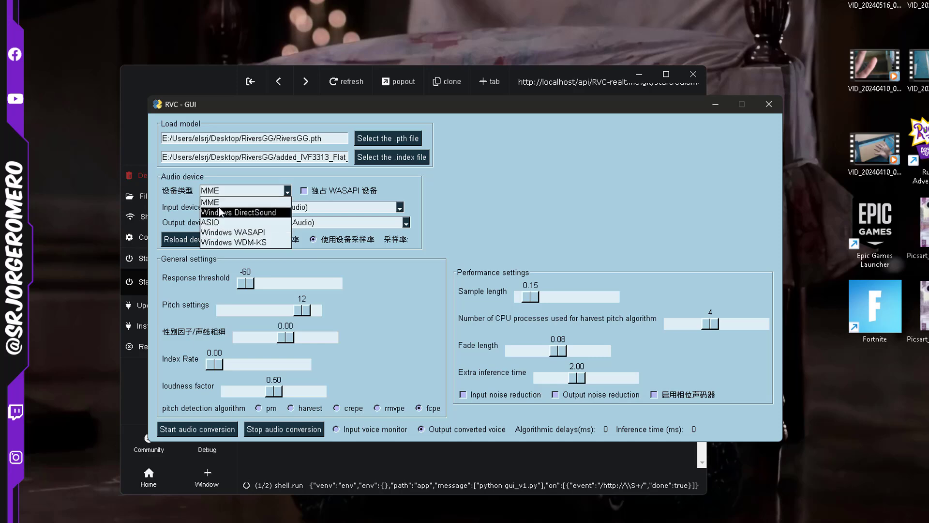
{"action": "left_click", "coordinate": [223, 202]}
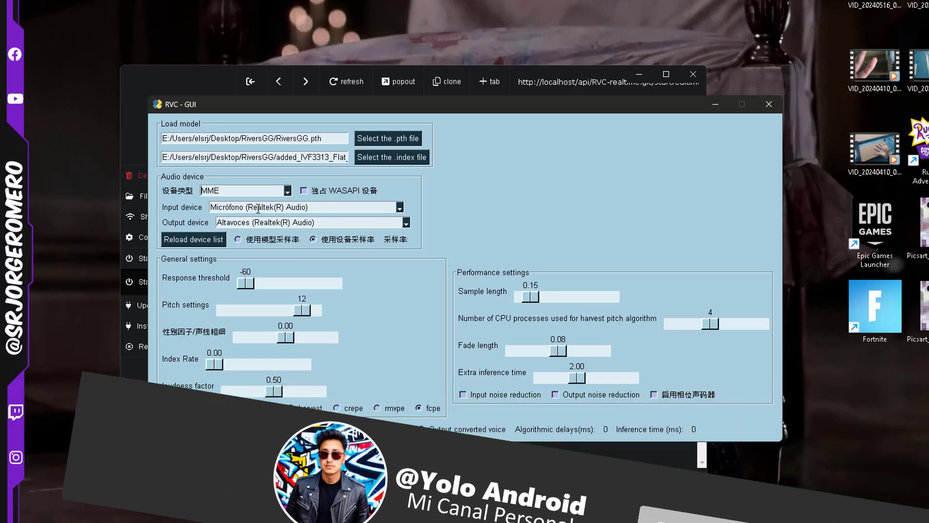
{"action": "left_click", "coordinate": [400, 207]}
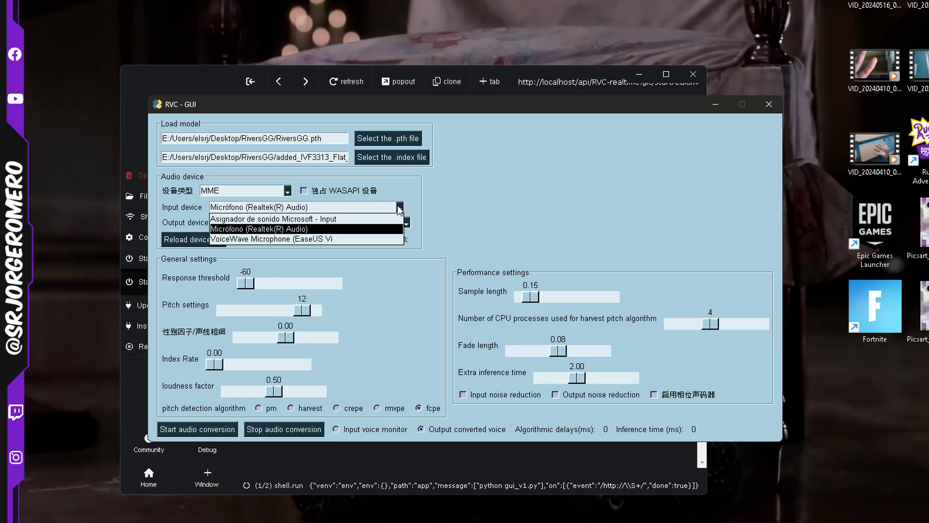
{"action": "left_click", "coordinate": [291, 229]}
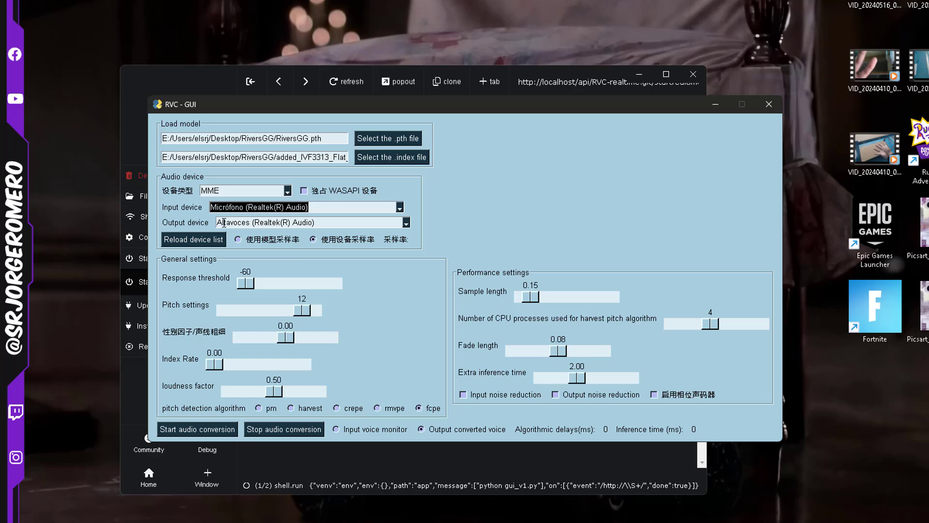
{"action": "left_click", "coordinate": [406, 223]}
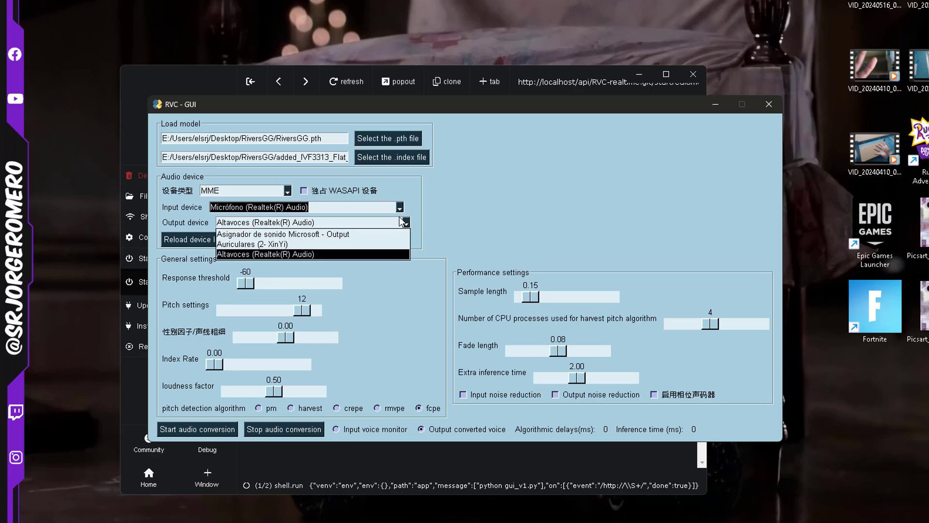
{"action": "left_click", "coordinate": [270, 254]}
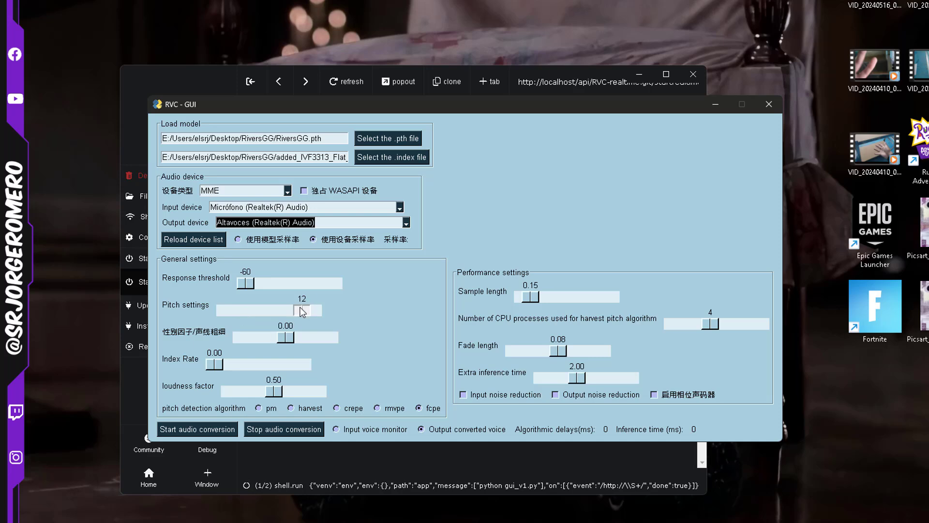
Set the pitch to 12 and start the audio conversion
{"action": "left_click_drag", "start_coordinate": [299, 306], "coordinate": [301, 306]}
{"action": "left_click_drag", "start_coordinate": [247, 310], "coordinate": [298, 312]}
{"action": "left_click", "coordinate": [193, 433]}
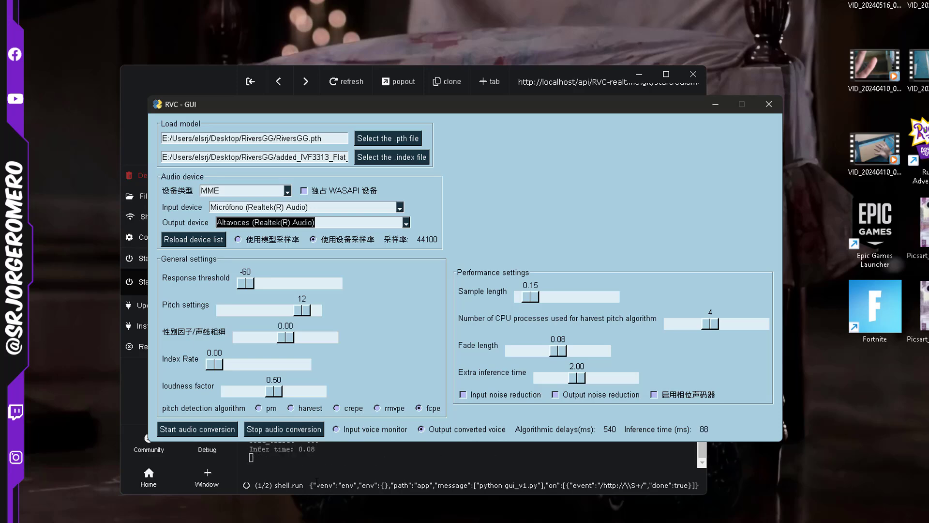
Return to the RVC GUI and set the pitch to 13
{"action": "key", "text": "super"}
{"action": "left_click", "coordinate": [321, 274]}
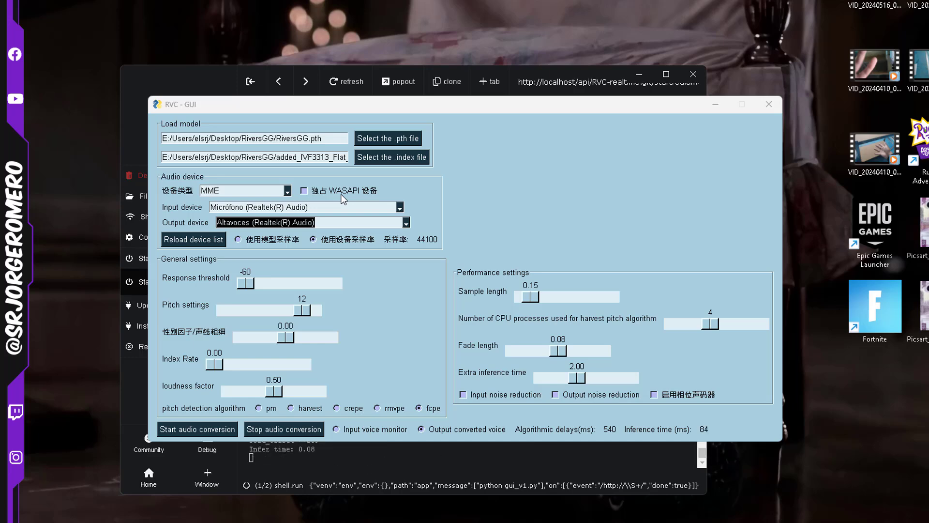
{"action": "left_click", "coordinate": [298, 312]}
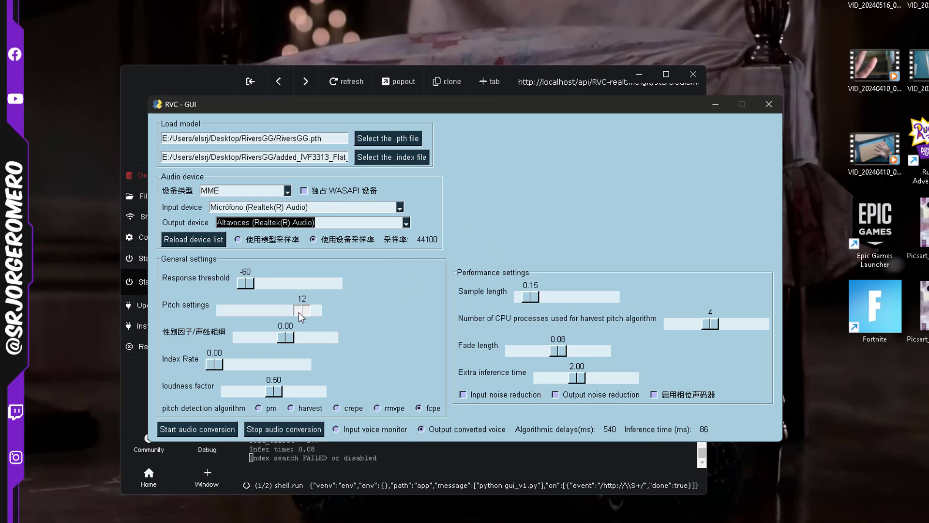
{"action": "mouse_move", "coordinate": [298, 313]}
{"action": "left_mouse_down"}
{"action": "mouse_move", "coordinate": [286, 314]}
{"action": "mouse_move", "coordinate": [298, 318]}
{"action": "left_mouse_up"}
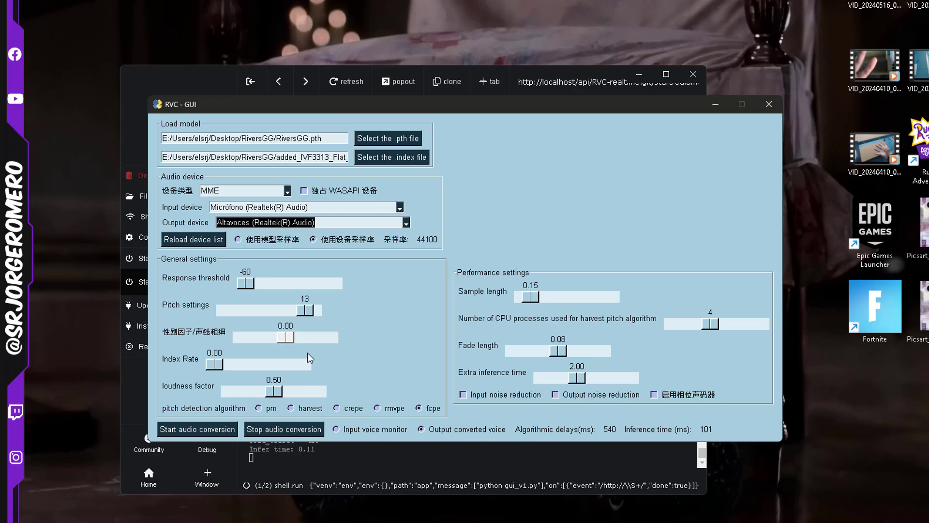
{"action": "left_click", "coordinate": [315, 433]}
Minimize the RVC GUI and the RVC-realtime window to show the desktop, and restore the RVC-realtime window with its terminal log
{"action": "left_click", "coordinate": [719, 108]}
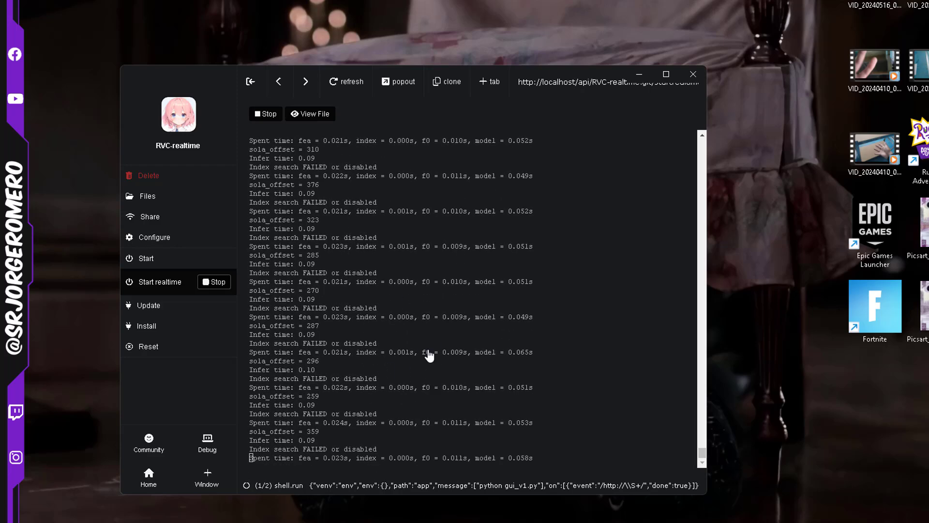
{"action": "left_click", "coordinate": [629, 74]}
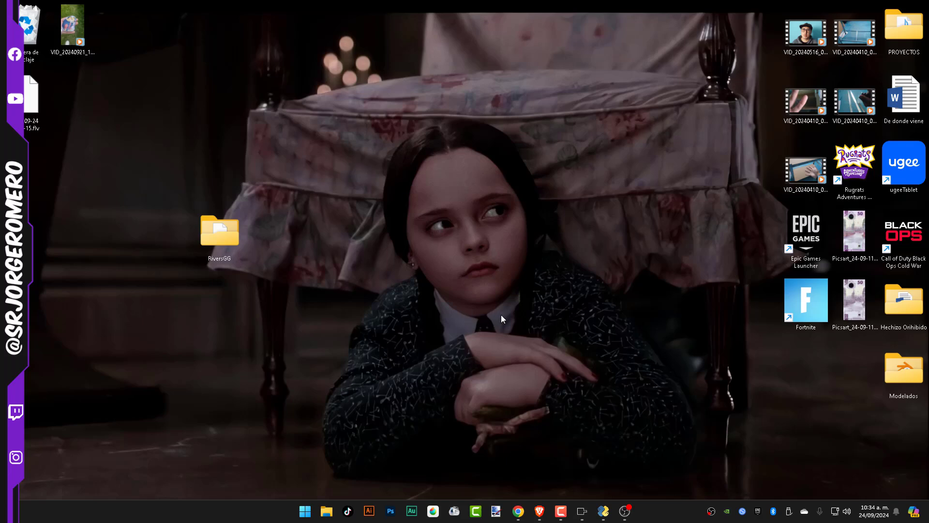
{"action": "left_click", "coordinate": [581, 513]}
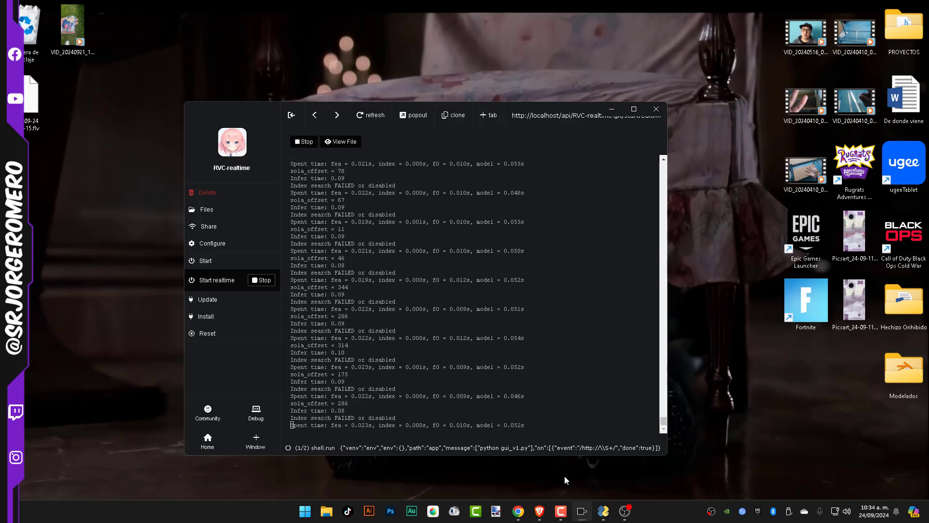
{"action": "left_click", "coordinate": [561, 511]}
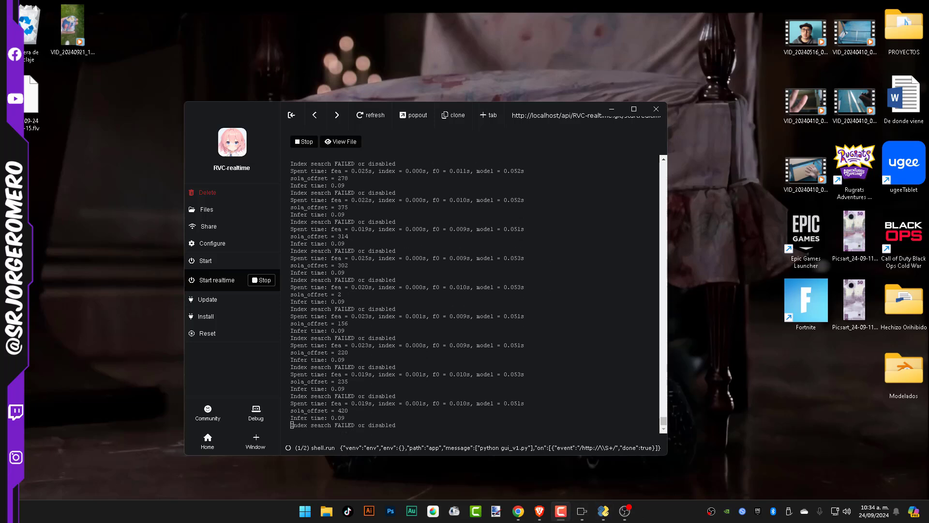